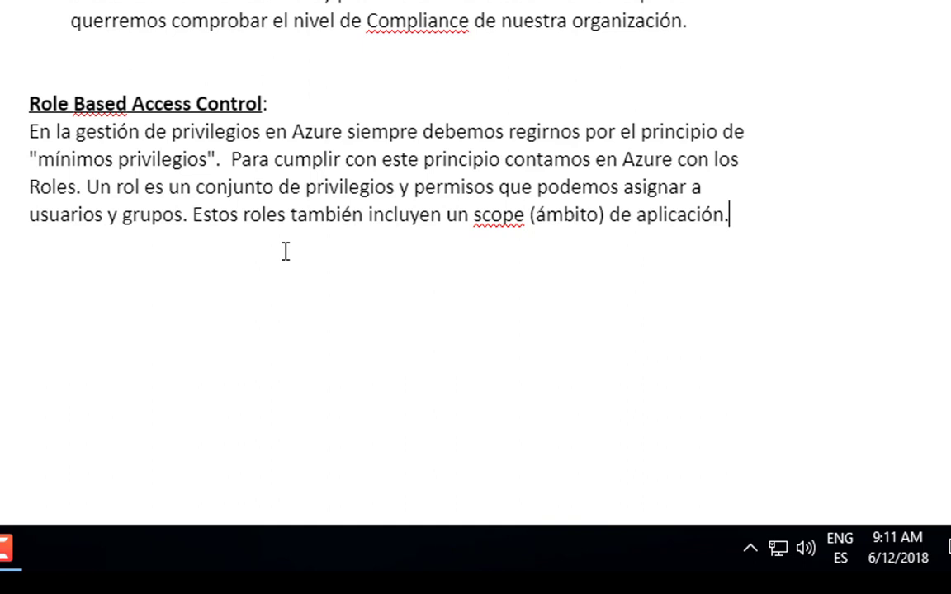
- Write the scope and resource-group inheritance sentences, then add the paragraph on predefined versus custom roles
{"action": "type", "text": "Si asignamos un rol a un usuario o un grupo en un ámbito determinado, fuera de ese ámbito no cuenta con esos privilegios. Por ejemplo,"}
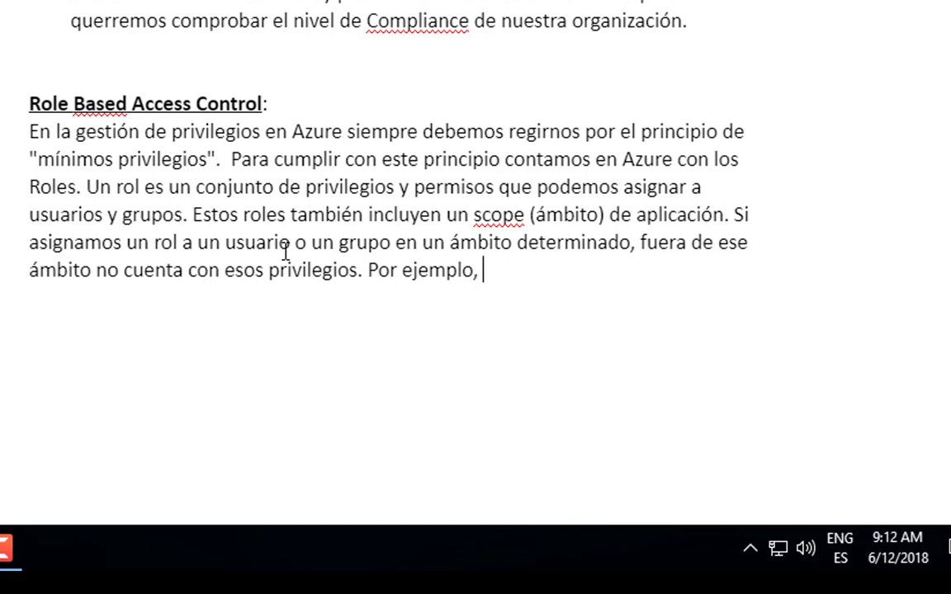
{"action": "type", "text": "si asignamos un rol a un usuario sobre un grupo de recursos, se aplica la herencia de permisos y privilegios a todos los recursos que formen parte del grupo, pero no tendrá los mismos permisos y privilegios fuera del grupo de recursos."}
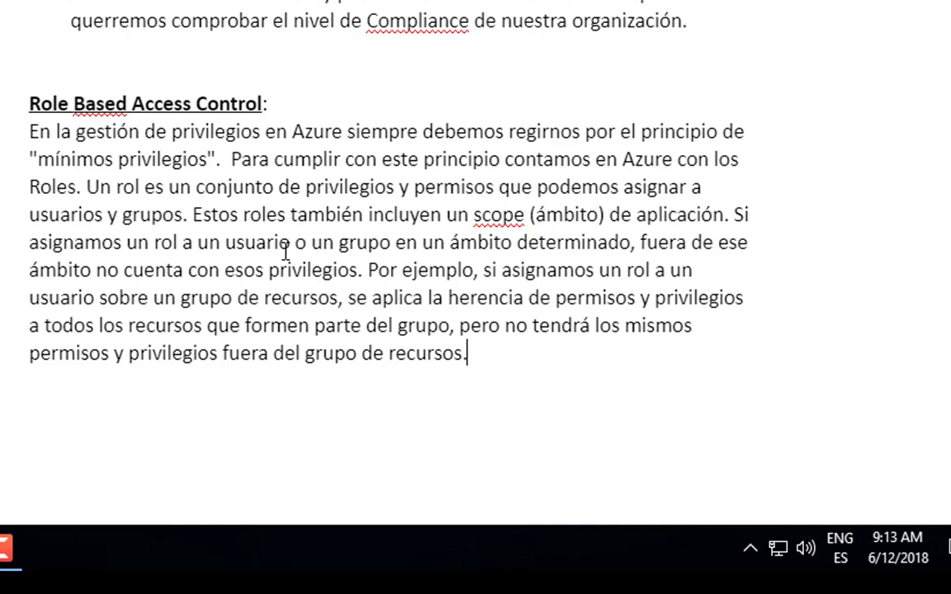
{"action": "type", "text": "En Azure tenemos una serie de roles que vienen predefinidos y también podemos crear roles personalizados."}
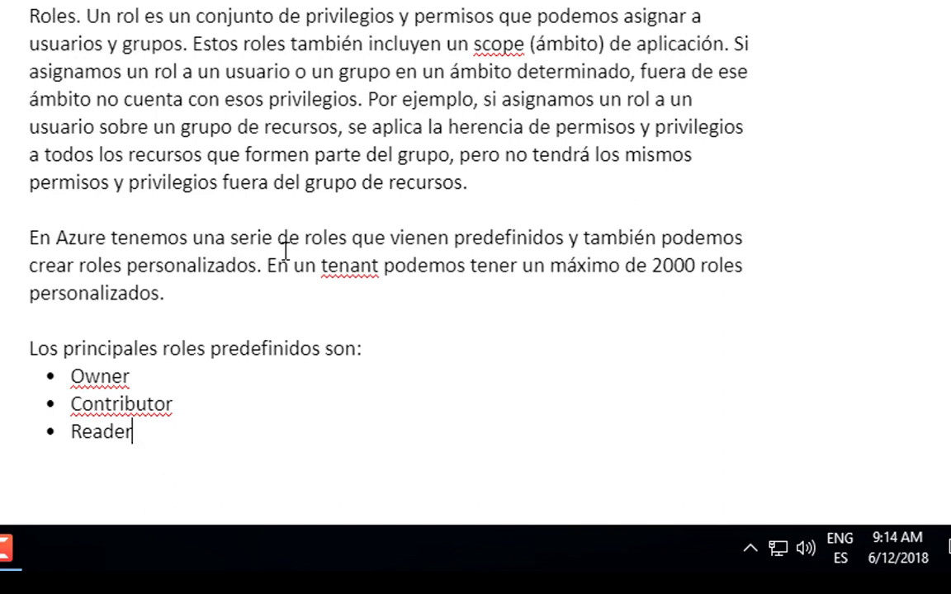
- Move above the Owner, Contributor, Reader list to add the 2000 custom-role tenant limit note
{"action": "key", "text": "Up"}
{"action": "key", "text": "Up"}
{"action": "key", "text": "Up"}
{"action": "key", "text": "Up"}
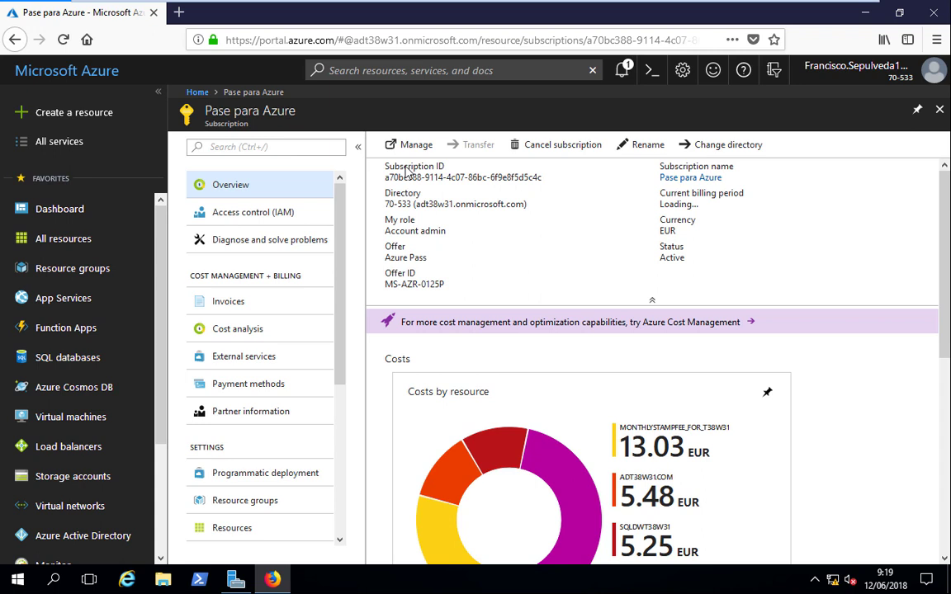
- Open the Virtual Machine Contributor role from the subscription's Access control (IAM) Roles list
{"action": "left_click", "coordinate": [239, 213]}
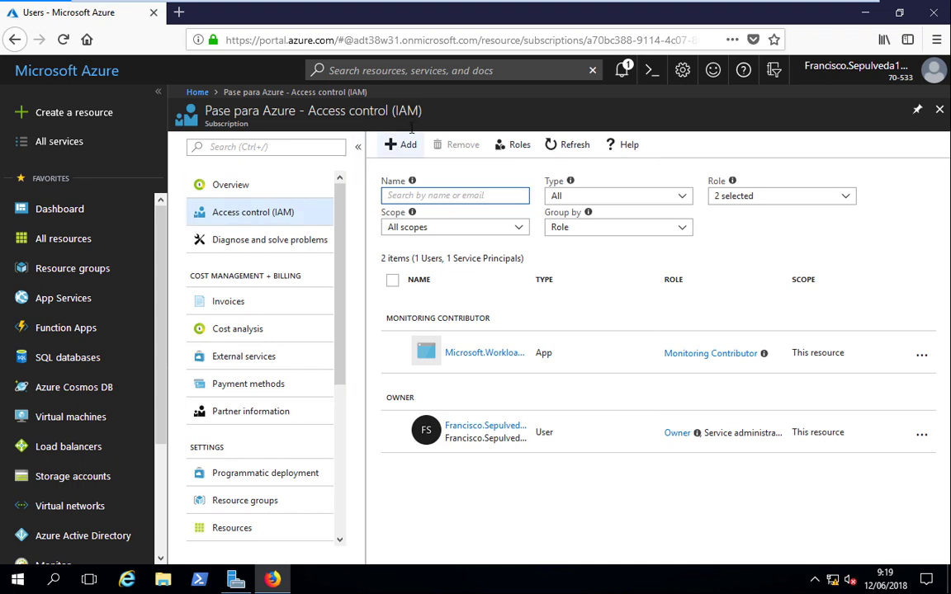
{"action": "left_click", "coordinate": [506, 147]}
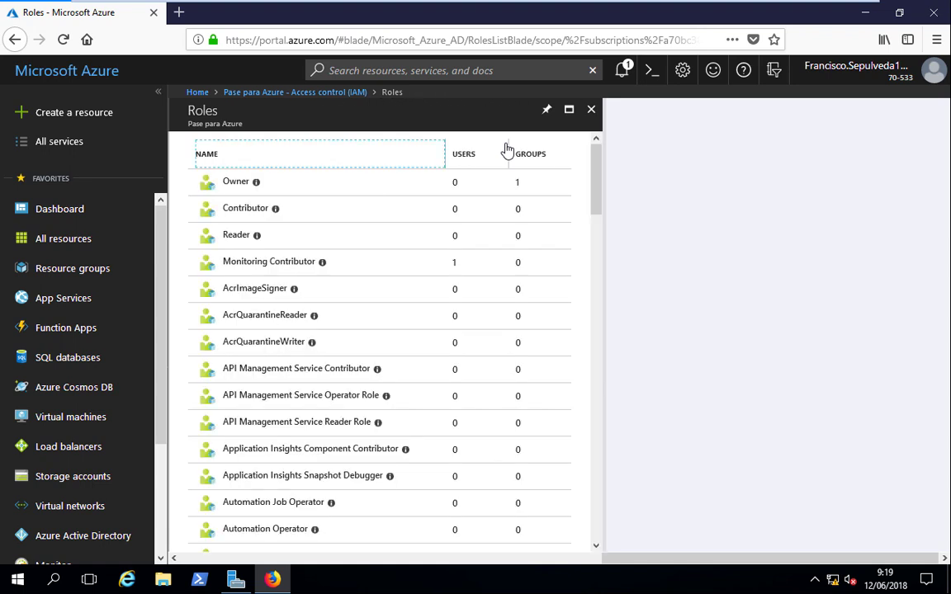
{"action": "scroll", "coordinate": [560, 509], "scroll_direction": "down", "scroll_amount": 15}
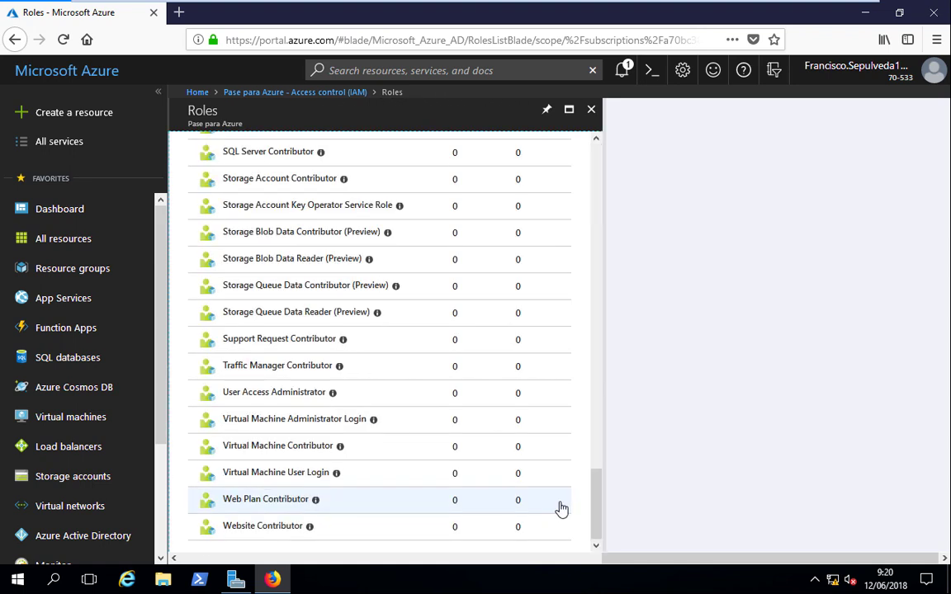
{"action": "left_click", "coordinate": [272, 452]}
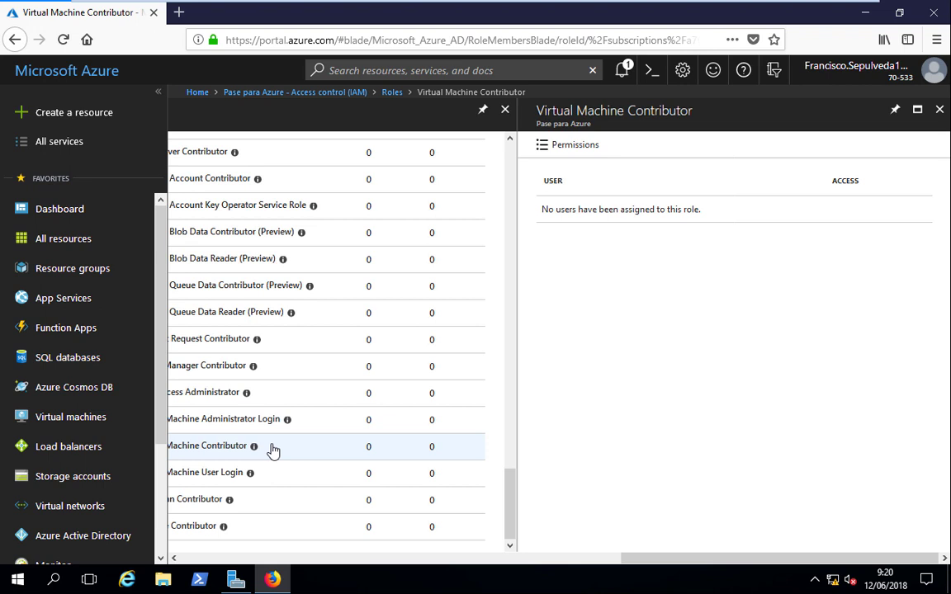
- Open Virtual Machine Contributor's permissions and drill into the Microsoft Network resource types
{"action": "left_click", "coordinate": [558, 146]}
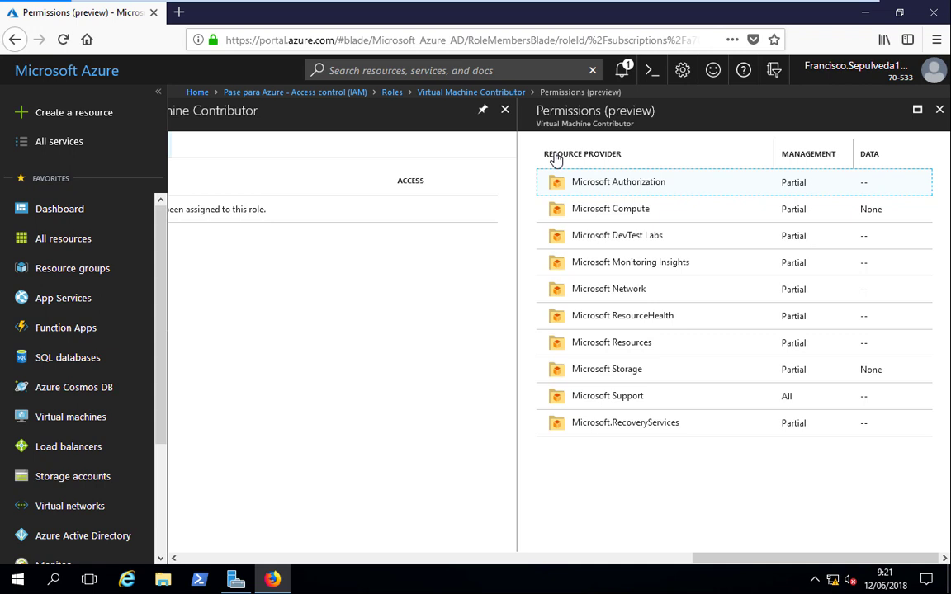
{"action": "left_click", "coordinate": [603, 299]}
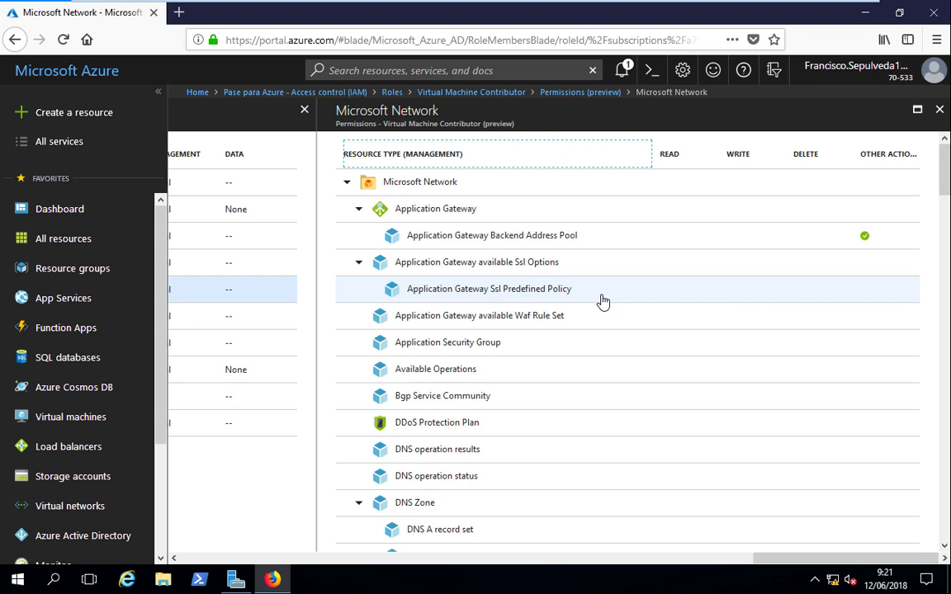
- Scroll through the Microsoft Network permissions, then close the blades back to Access control (IAM)
{"action": "scroll", "coordinate": [696, 196], "scroll_direction": "down", "scroll_amount": 10}
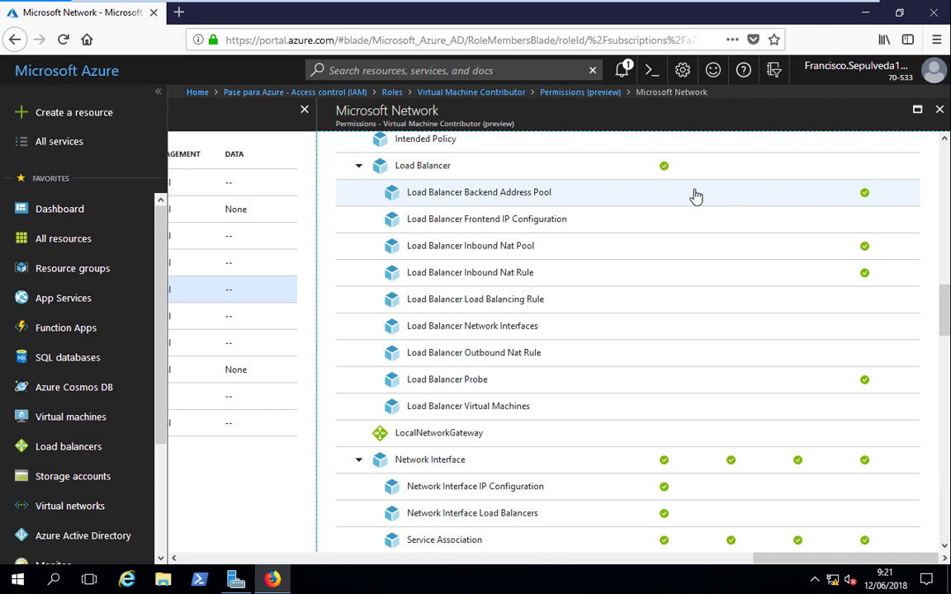
{"action": "left_click_drag", "start_coordinate": [944, 312], "coordinate": [945, 338]}
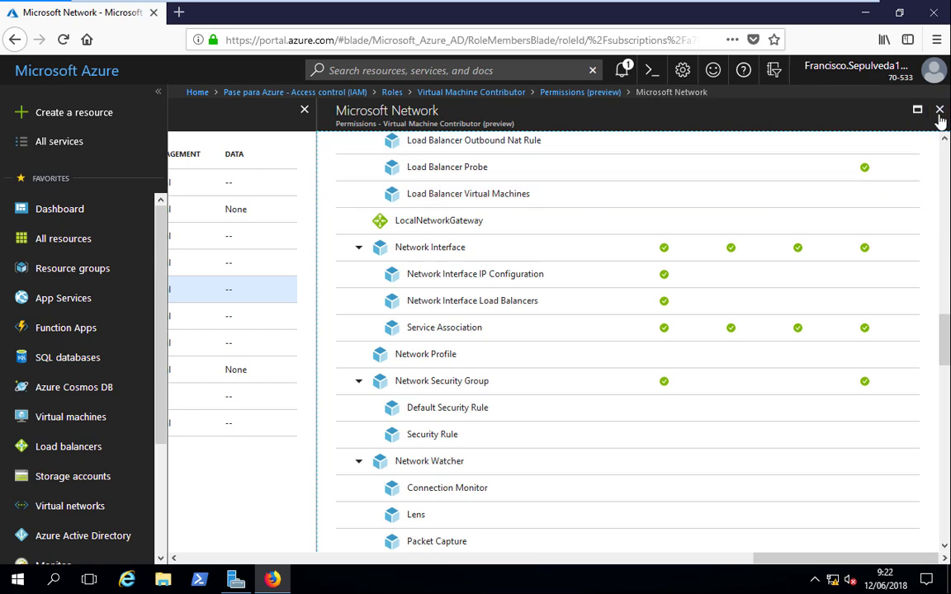
{"action": "left_click", "coordinate": [939, 109]}
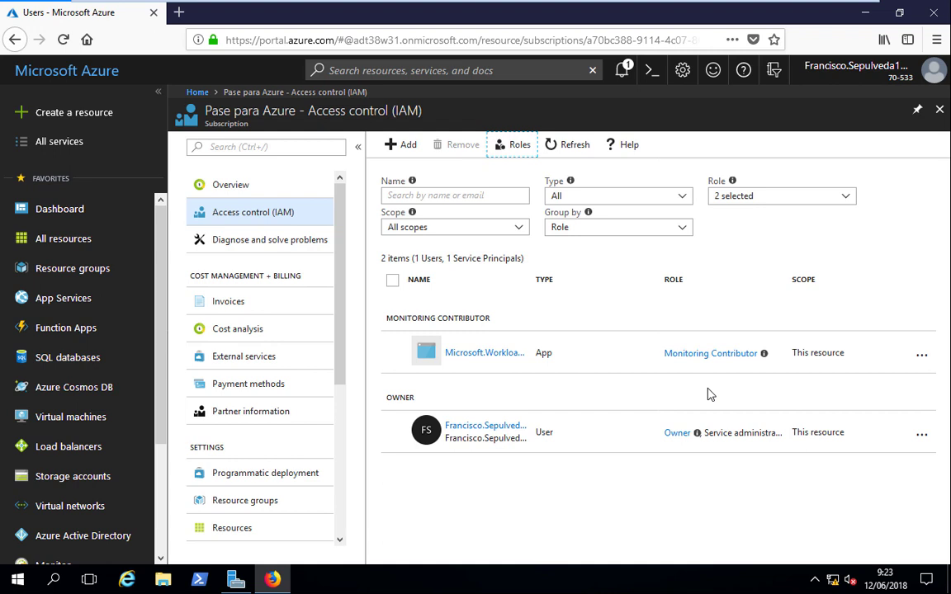
- Open Add role assignment and inspect the Assign access to and Role lists without choosing anything
{"action": "left_click", "coordinate": [384, 154]}
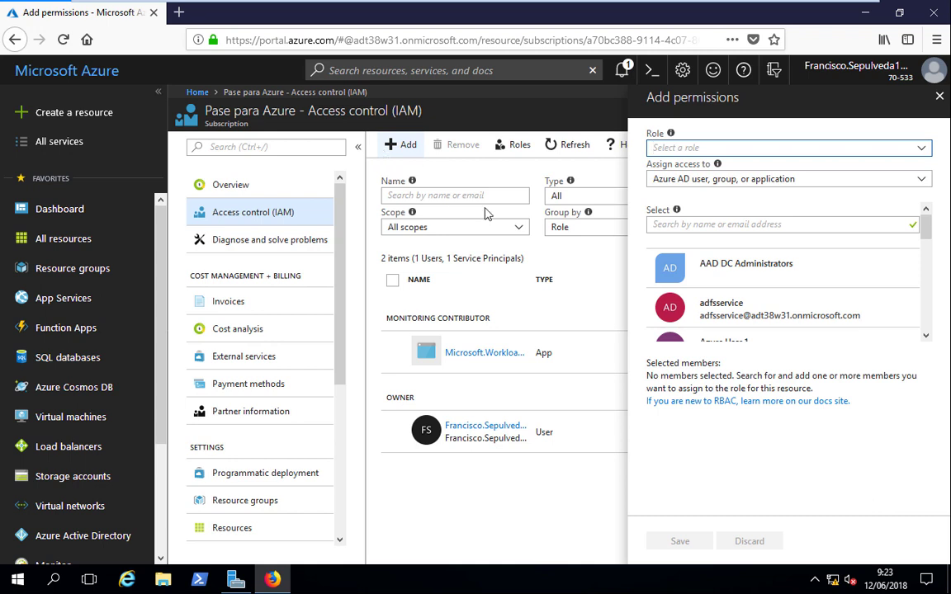
{"action": "left_click", "coordinate": [927, 184]}
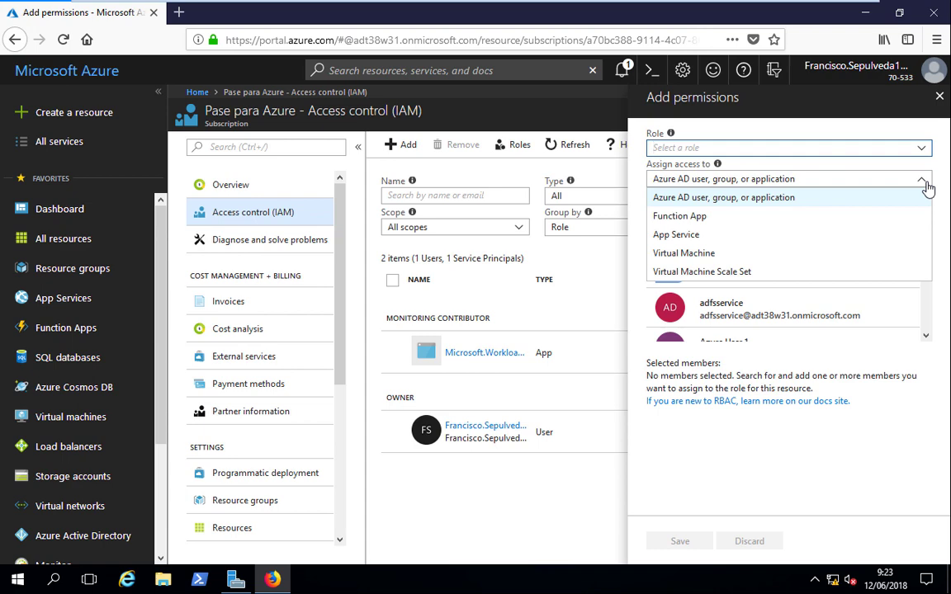
{"action": "left_click", "coordinate": [923, 148]}
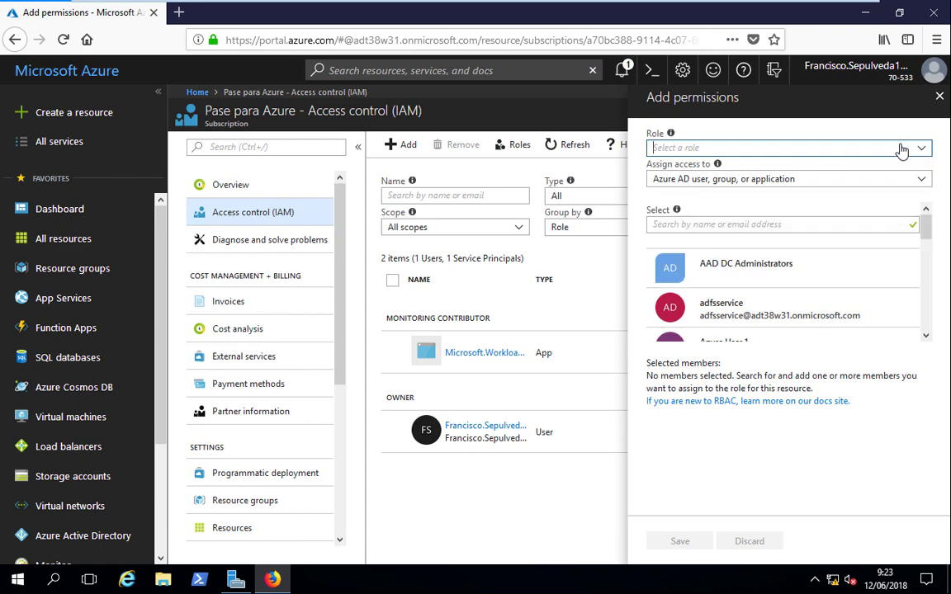
{"action": "left_click", "coordinate": [924, 151]}
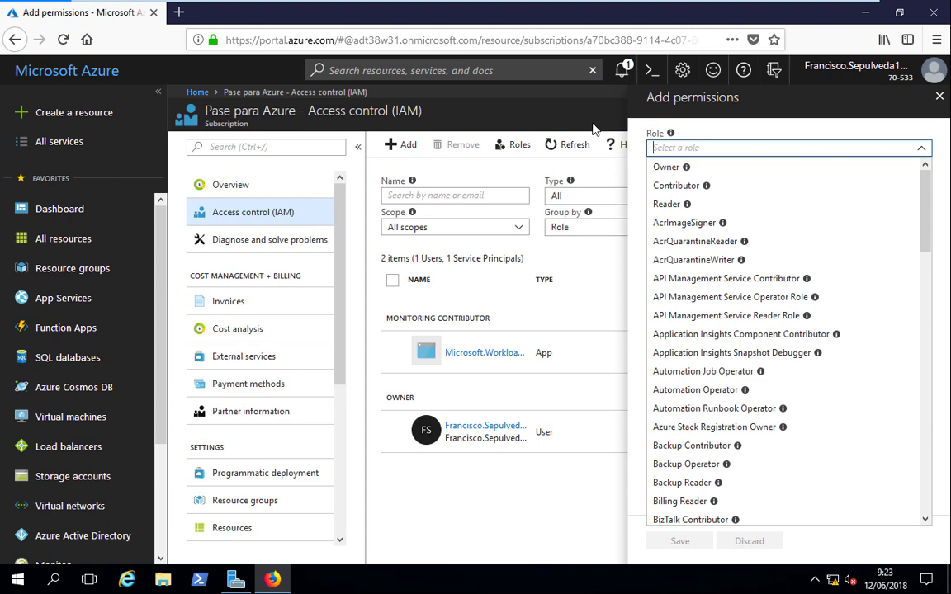
{"action": "left_click", "coordinate": [589, 111]}
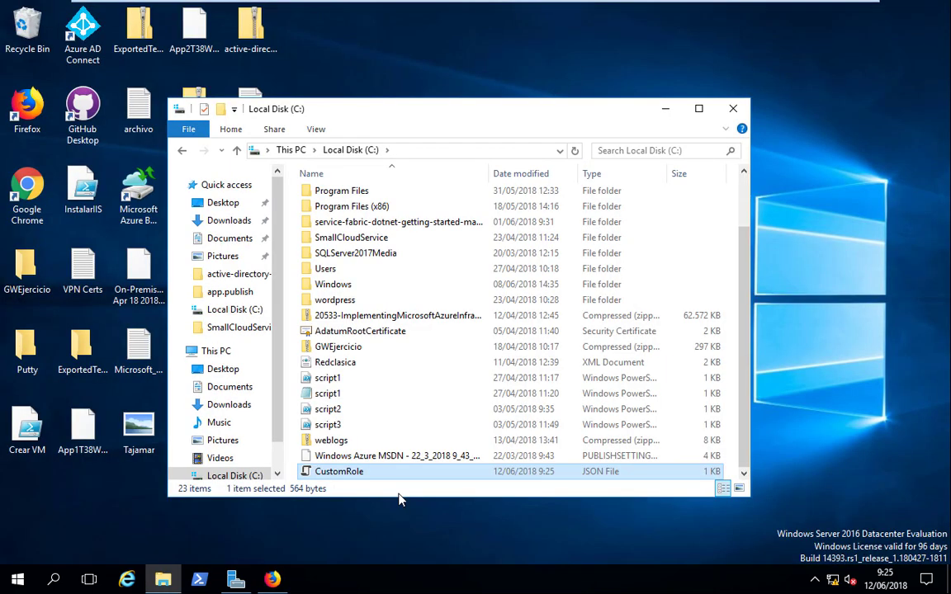
- Open CustomRole.json from Local Disk (C:) in Notepad
{"action": "right_click", "coordinate": [347, 480]}
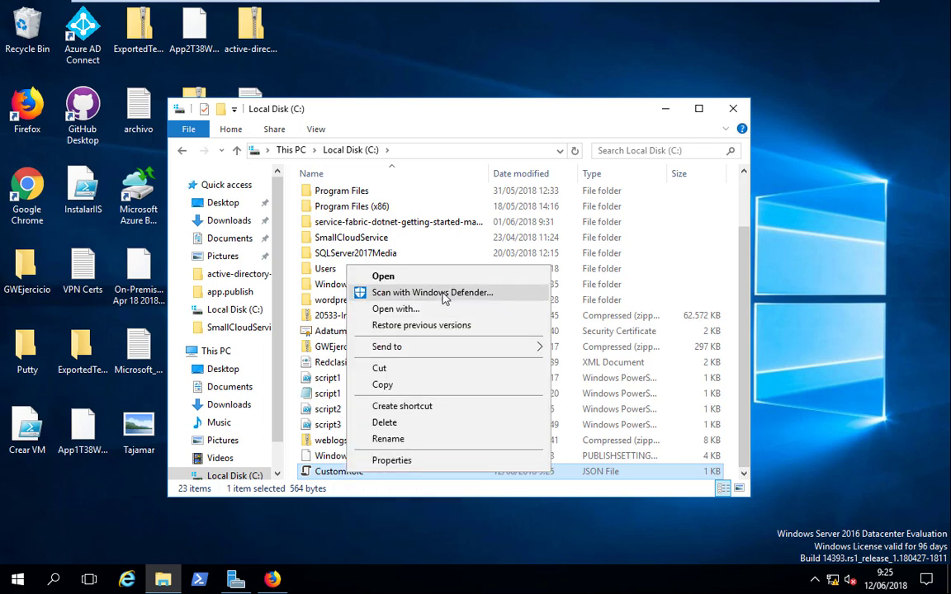
{"action": "left_click", "coordinate": [388, 308]}
{"action": "left_click", "coordinate": [390, 370]}
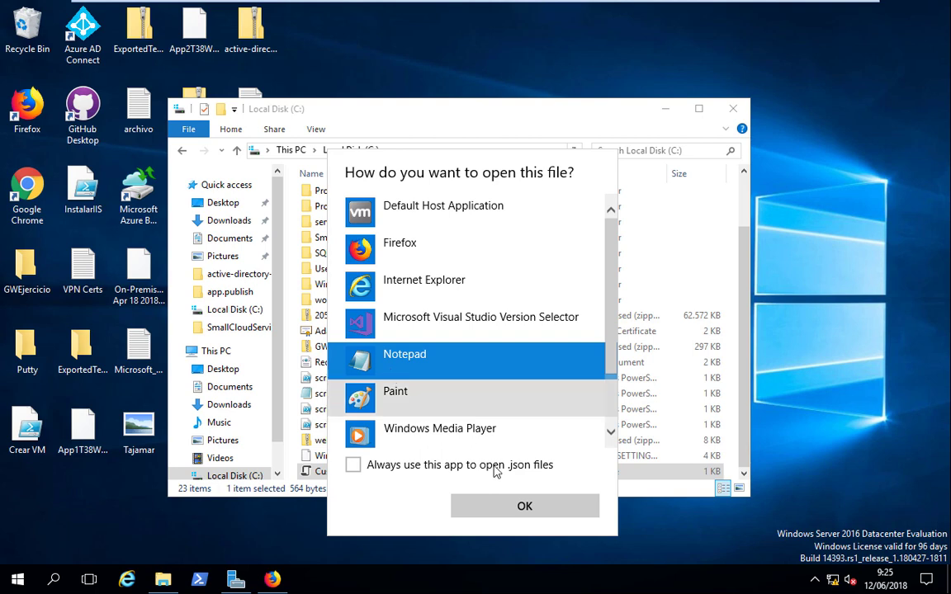
{"action": "left_click", "coordinate": [526, 512]}
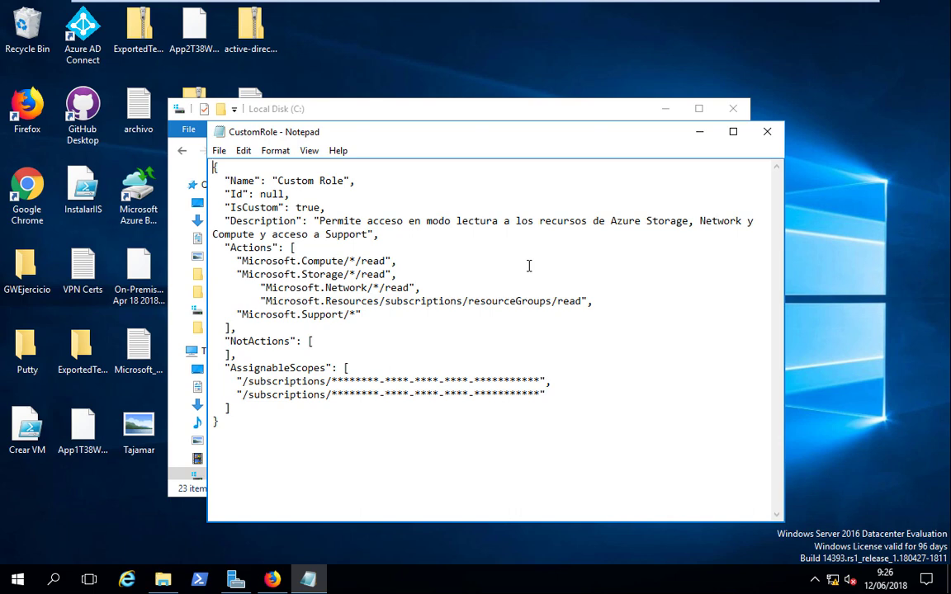
{"action": "left_click_drag", "start_coordinate": [421, 221], "coordinate": [504, 221]}
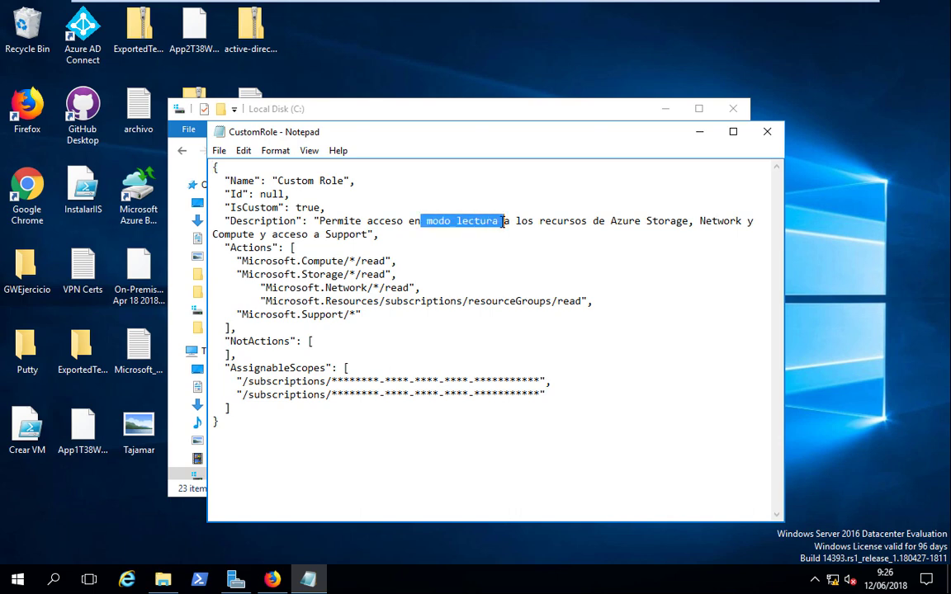
{"action": "left_click_drag", "start_coordinate": [614, 221], "coordinate": [742, 222]}
{"action": "left_click_drag", "start_coordinate": [213, 235], "coordinate": [368, 234]}
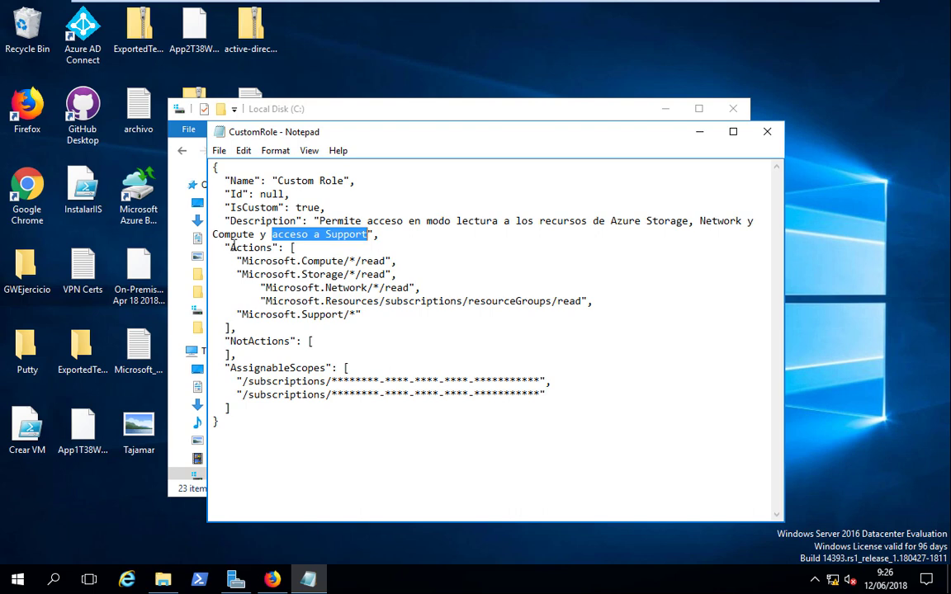
{"action": "double_click", "coordinate": [264, 250]}
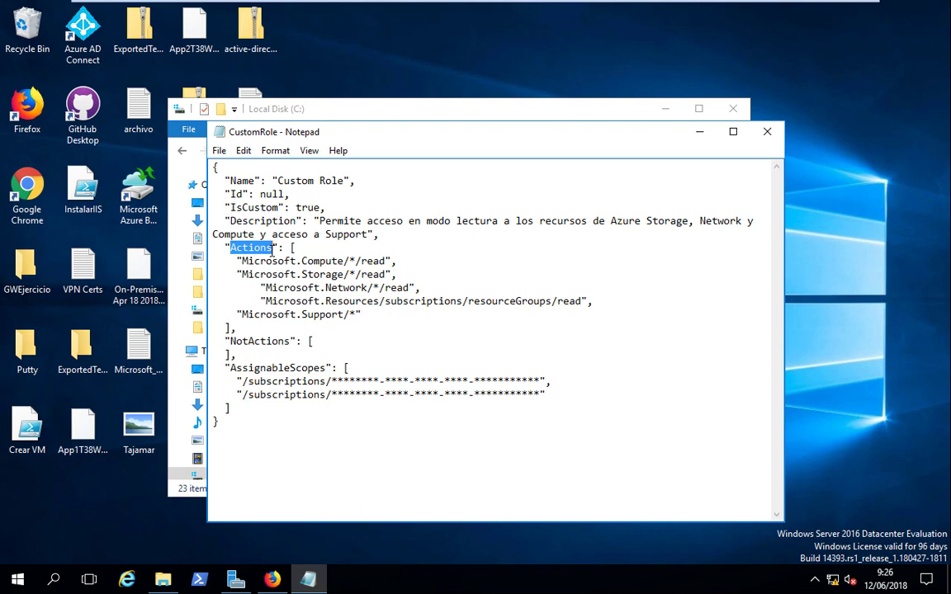
{"action": "double_click", "coordinate": [329, 262]}
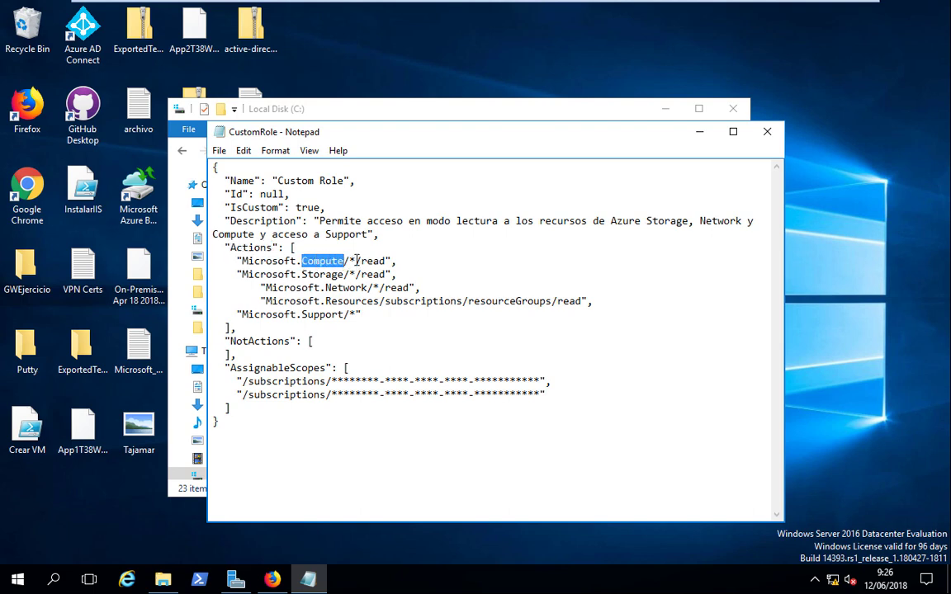
{"action": "double_click", "coordinate": [376, 261]}
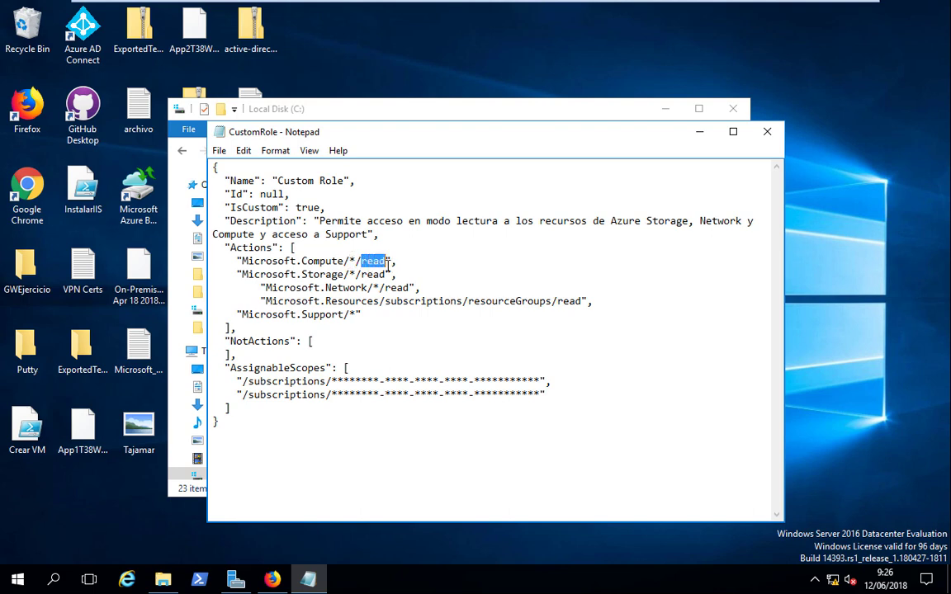
{"action": "left_click_drag", "start_coordinate": [308, 274], "coordinate": [362, 275]}
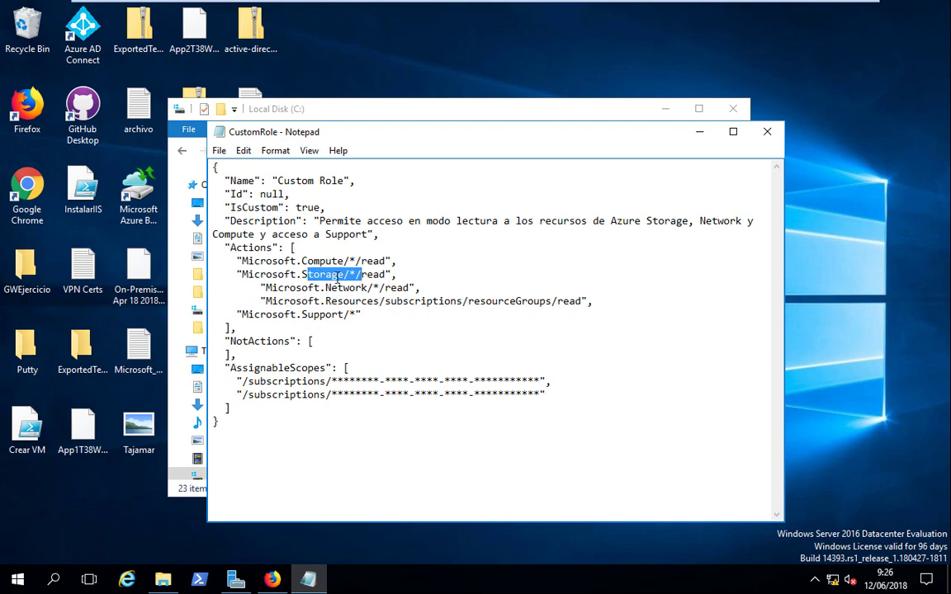
{"action": "left_click_drag", "start_coordinate": [325, 289], "coordinate": [408, 288]}
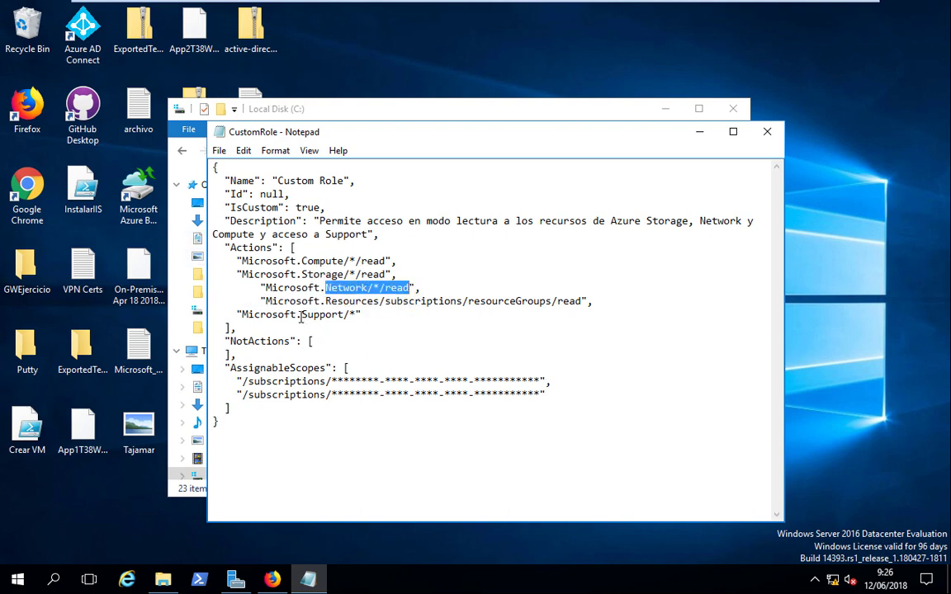
{"action": "left_click_drag", "start_coordinate": [302, 315], "coordinate": [357, 315]}
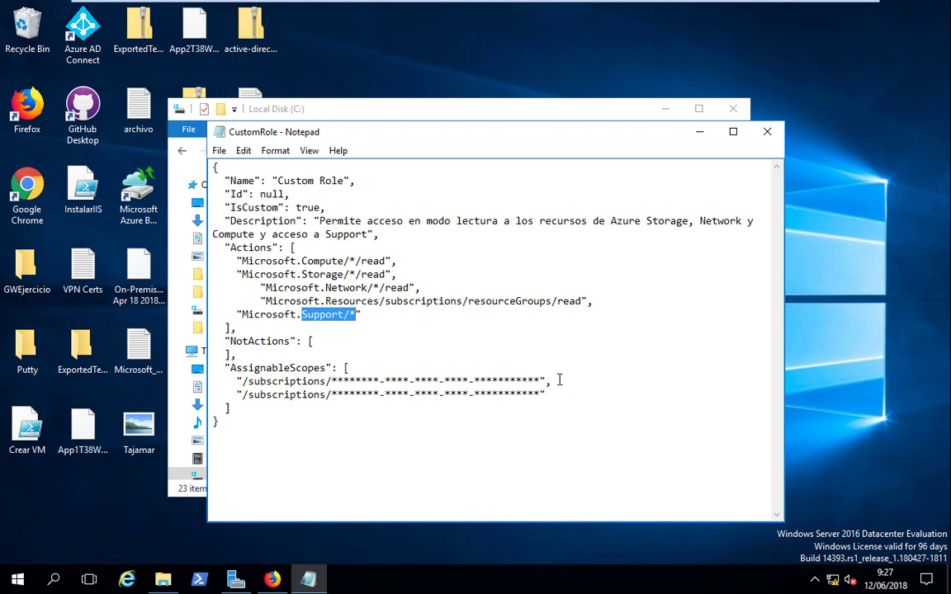
{"action": "left_click_drag", "start_coordinate": [620, 379], "coordinate": [205, 380]}
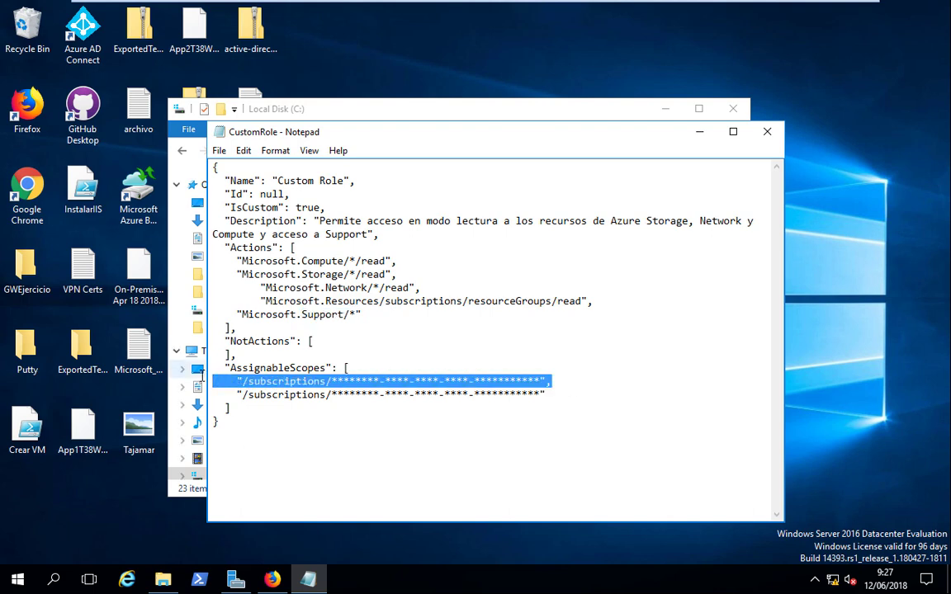
- Delete the first /subscriptions scope line, highlight the null Id entry, and minimize Notepad
{"action": "key", "text": "Delete"}
{"action": "key", "text": "Delete"}
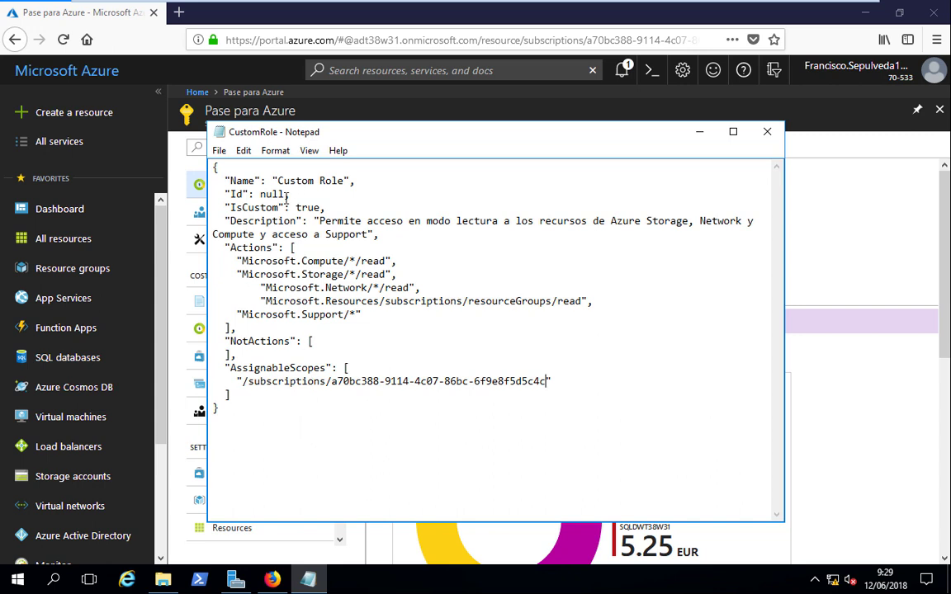
{"action": "left_click_drag", "start_coordinate": [286, 194], "coordinate": [225, 194]}
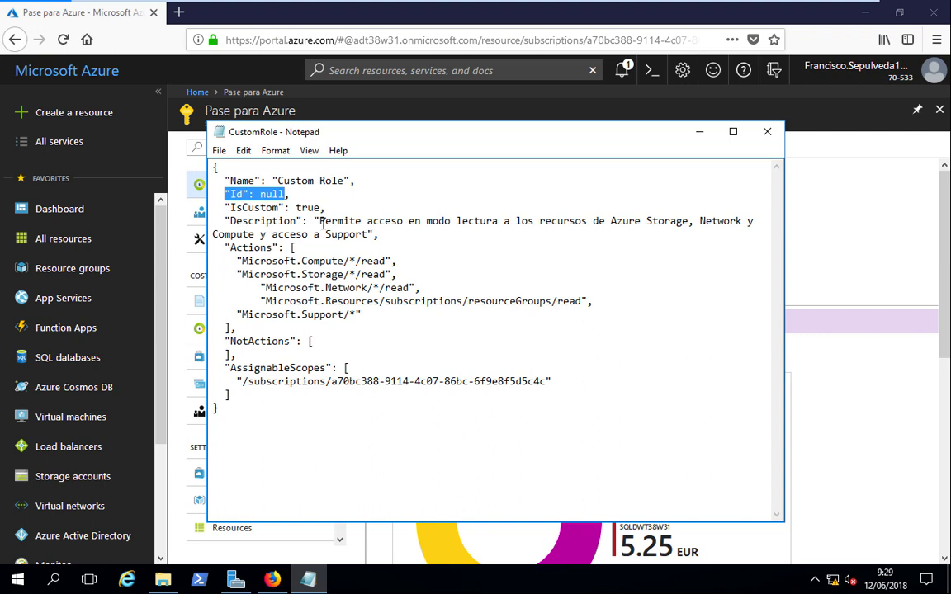
{"action": "left_click", "coordinate": [697, 130]}
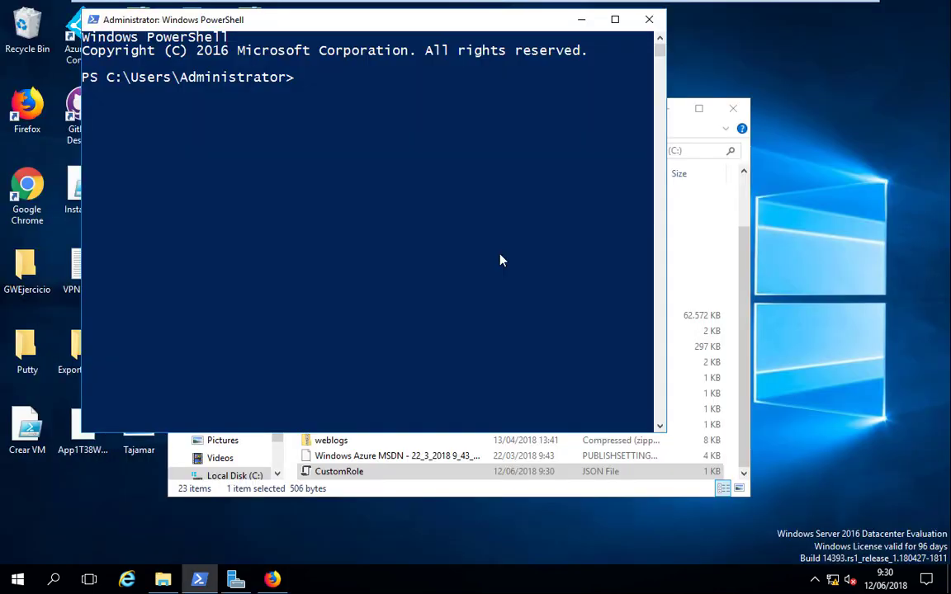
- Switch PowerShell to the C:\ root, clear the screen and run hostname
{"action": "type", "text": "cd /"}
{"action": "key", "text": "Return"}
{"action": "type", "text": "cls"}
{"action": "key", "text": "Return"}
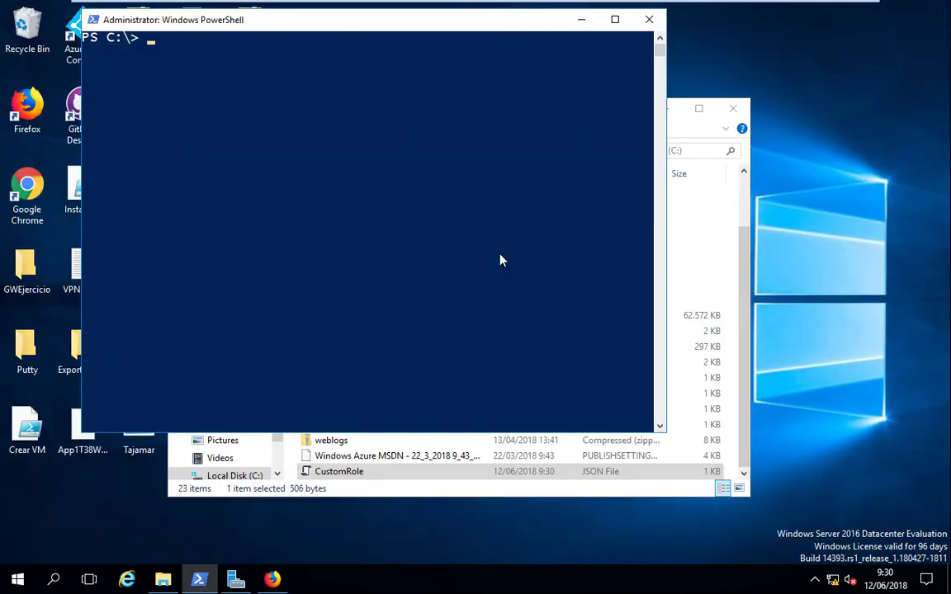
{"action": "type", "text": "hostname"}
{"action": "key", "text": "Return"}
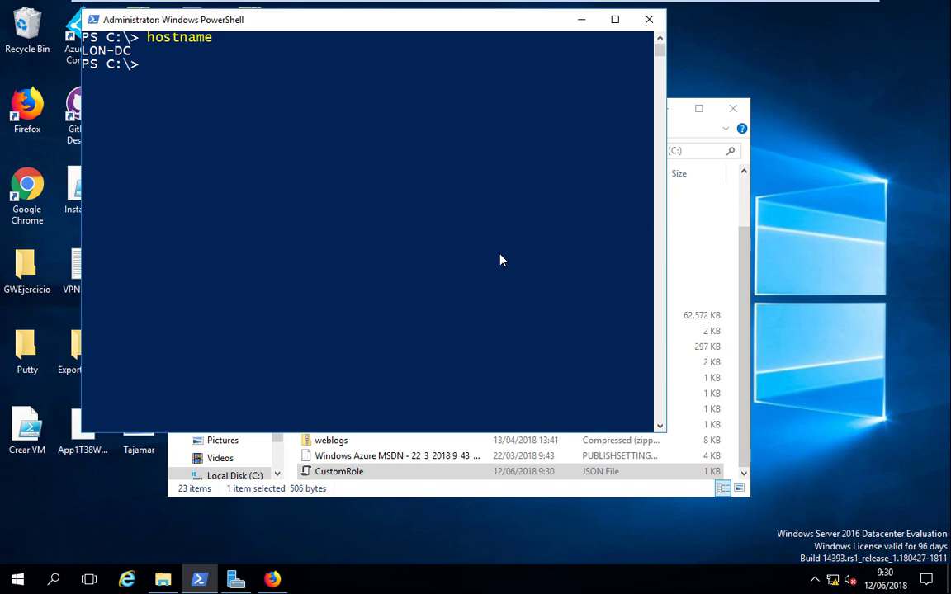
- Run Login-AzureRmAccount and sign in with the account e-mail and password
{"action": "type", "text": "Login-Azure"}
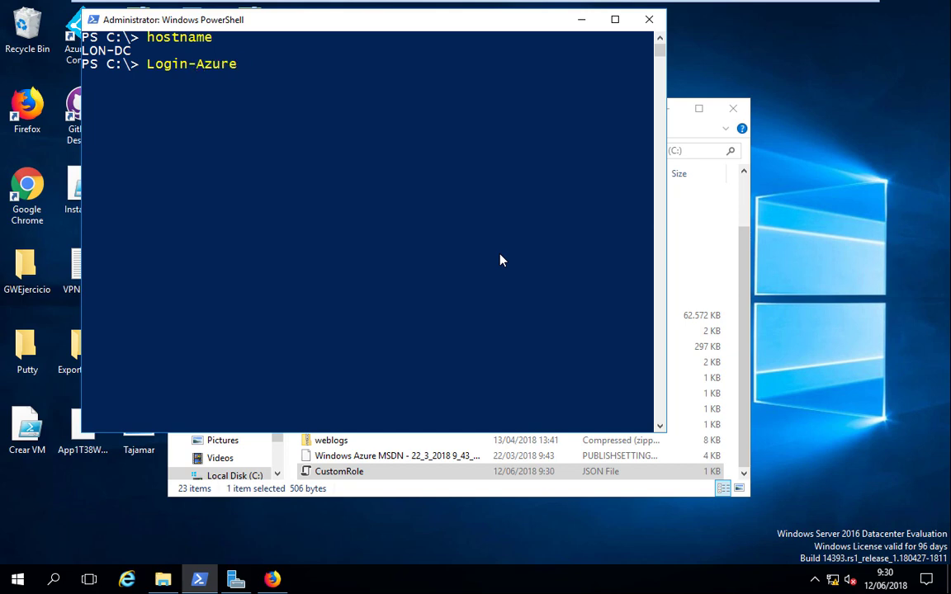
{"action": "type", "text": "RM"}
{"action": "key", "text": "Tab"}
{"action": "key", "text": "Return"}
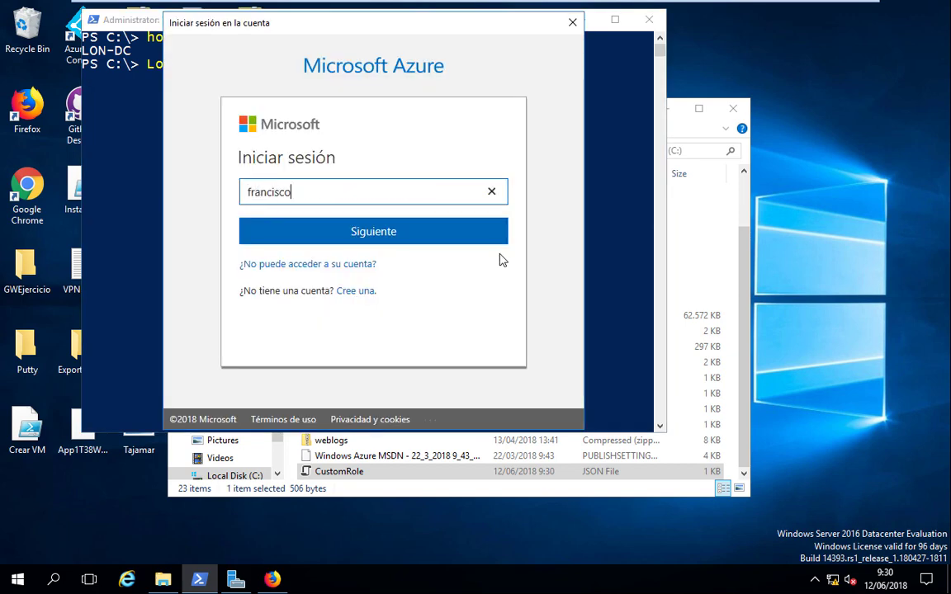
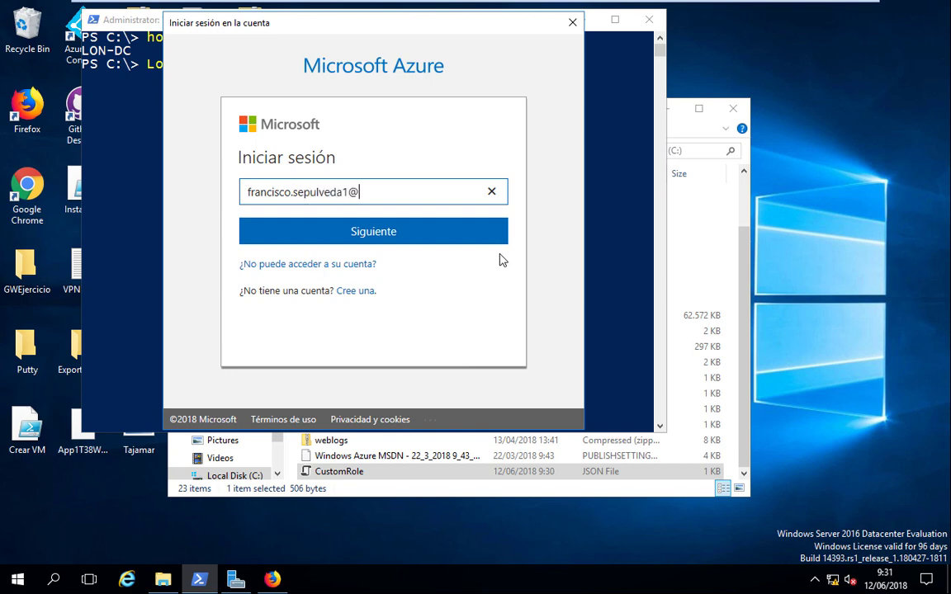
{"action": "key", "text": "Return"}
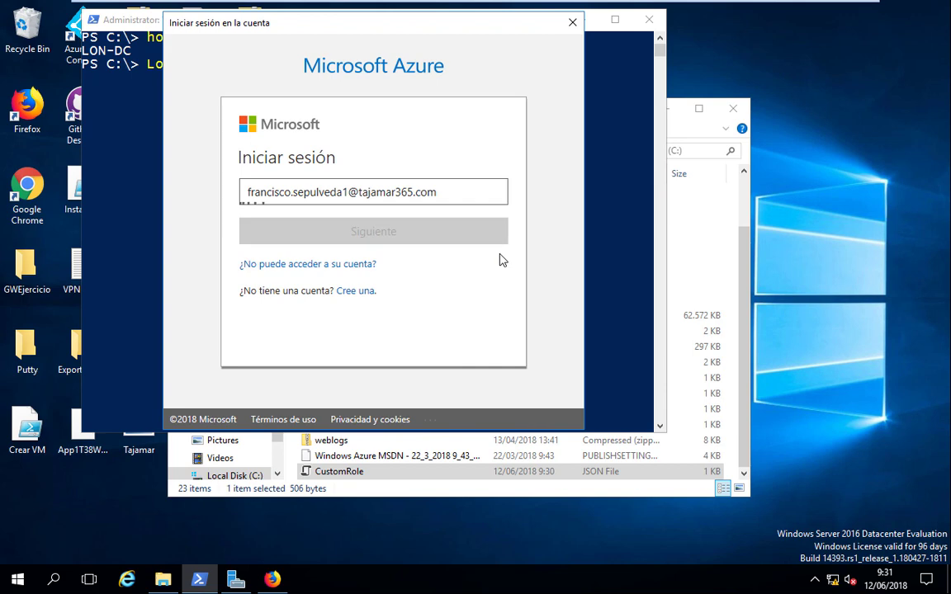
{"action": "type", "text": "••••••••••••"}
{"action": "left_click", "coordinate": [499, 263]}
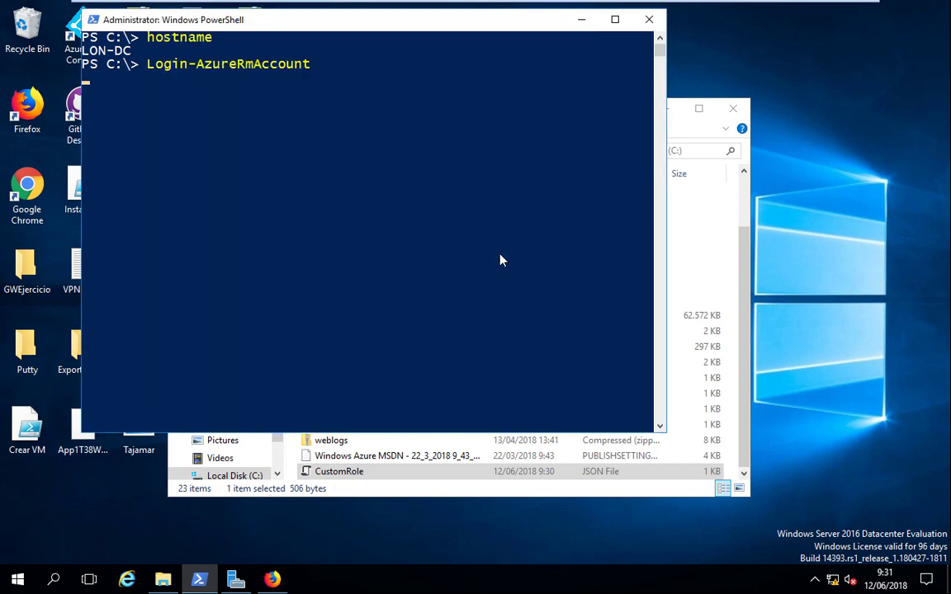
- Run New-AzureRmRoleDefinition -InputFile C:\CustomRole.json and select the new role's Id in the output
{"action": "type", "text": "N"}
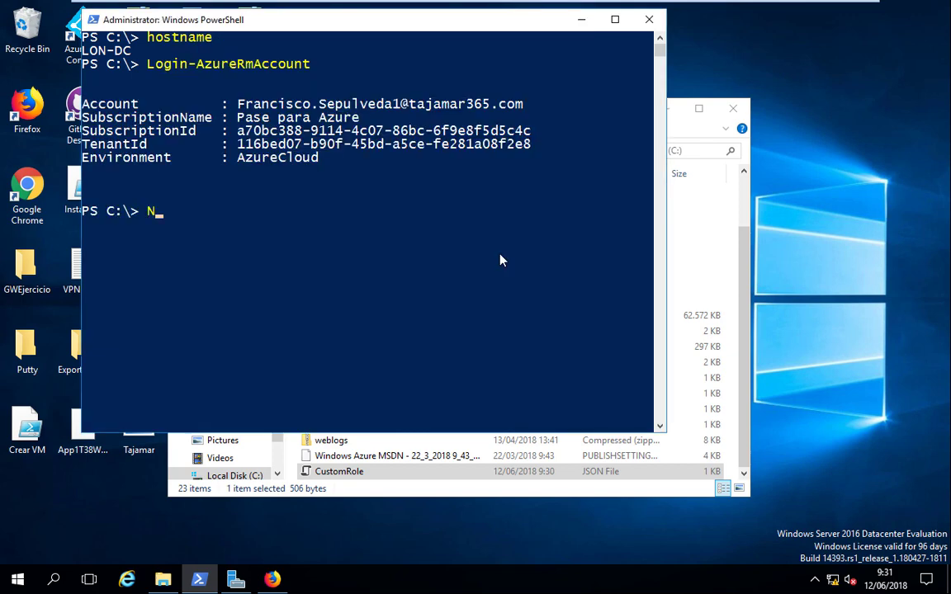
{"action": "type", "text": "ew-AzureRMR"}
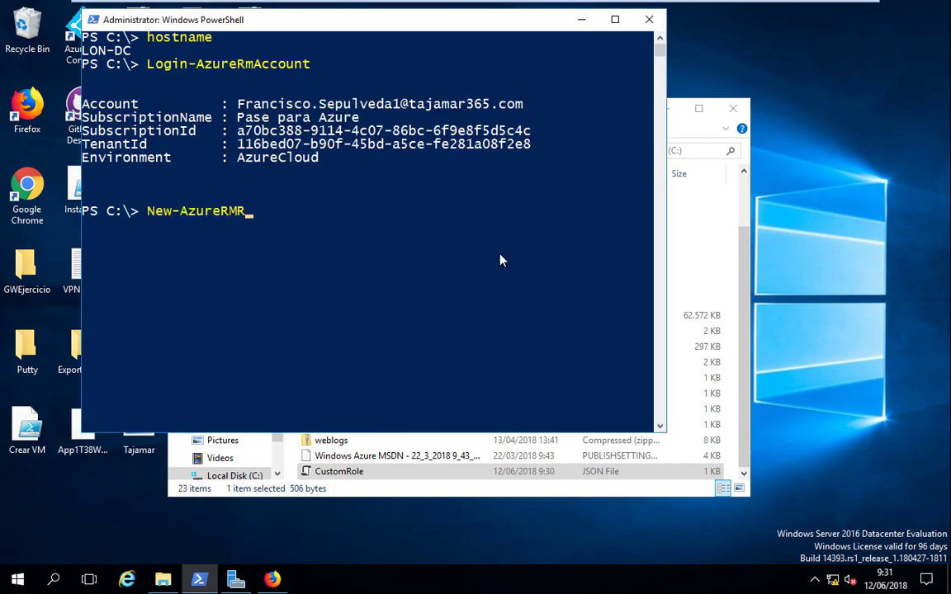
{"action": "type", "text": "ole"}
{"action": "key", "text": "Tab"}
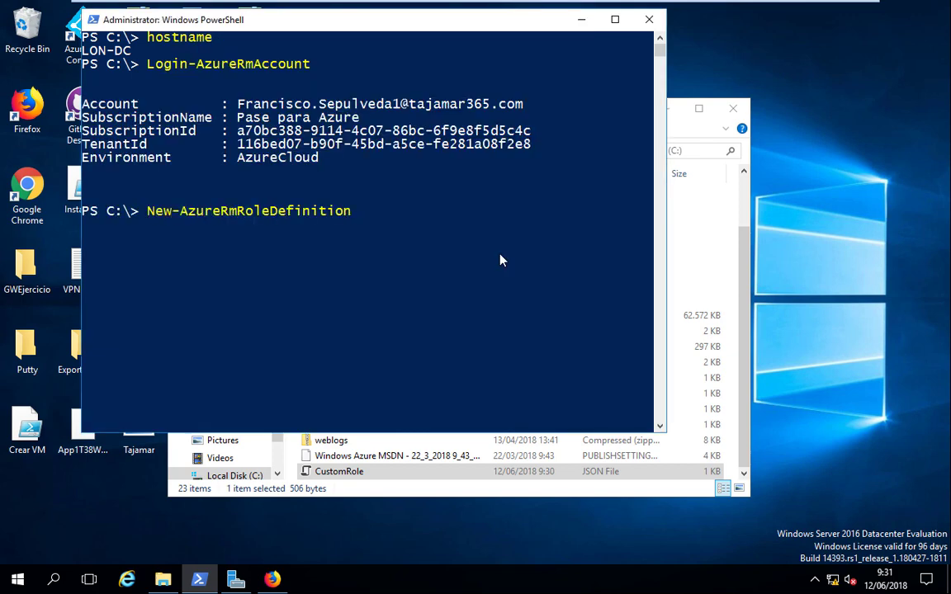
{"action": "type", "text": "-In"}
{"action": "key", "text": "Tab"}
{"action": "type", "text": "c:\\C"}
{"action": "key", "text": "Tab"}
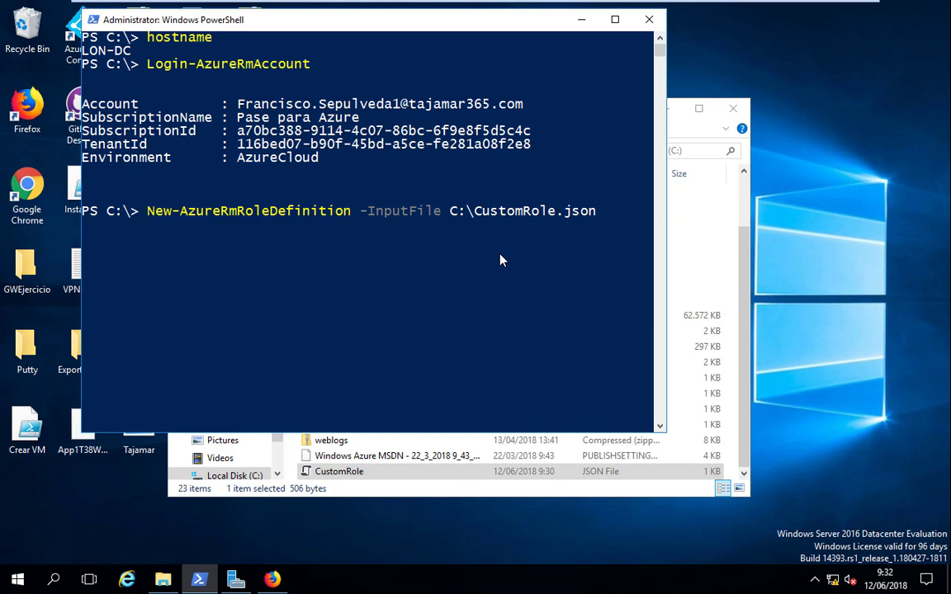
{"action": "key", "text": "Return"}
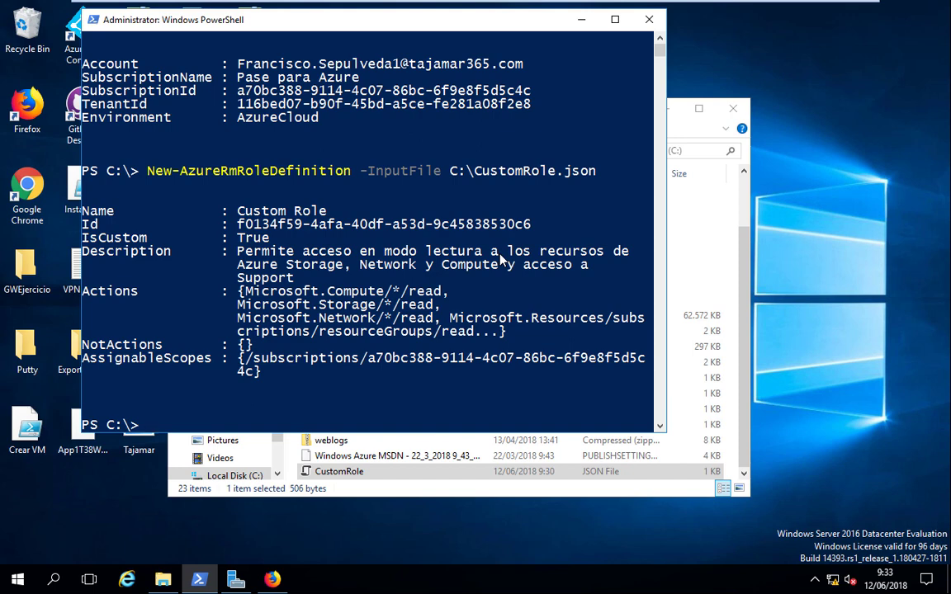
{"action": "left_click_drag", "start_coordinate": [237, 223], "coordinate": [530, 224]}
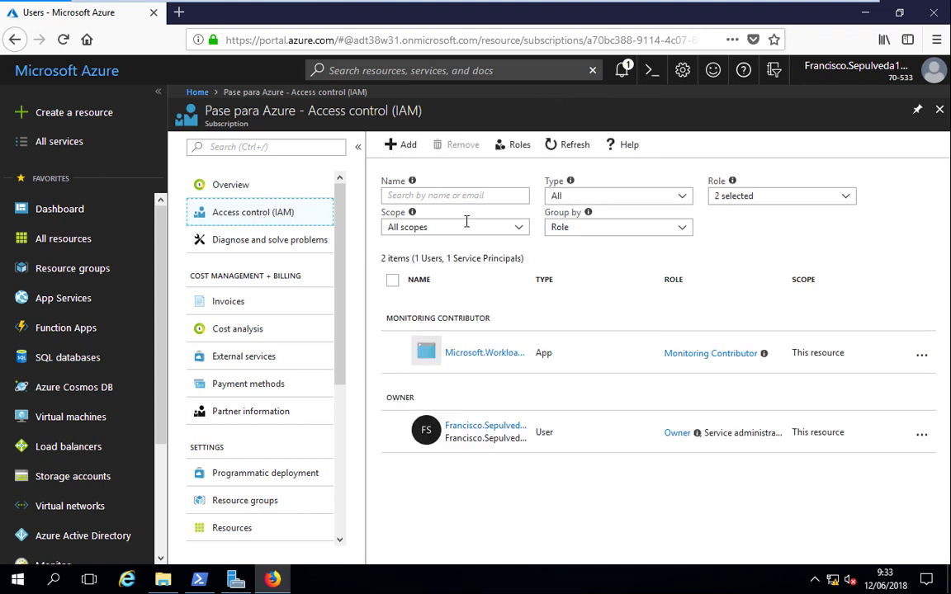
- Show the Pase para Azure subscription's Roles list and scroll down to Custom Role
{"action": "left_click", "coordinate": [507, 153]}
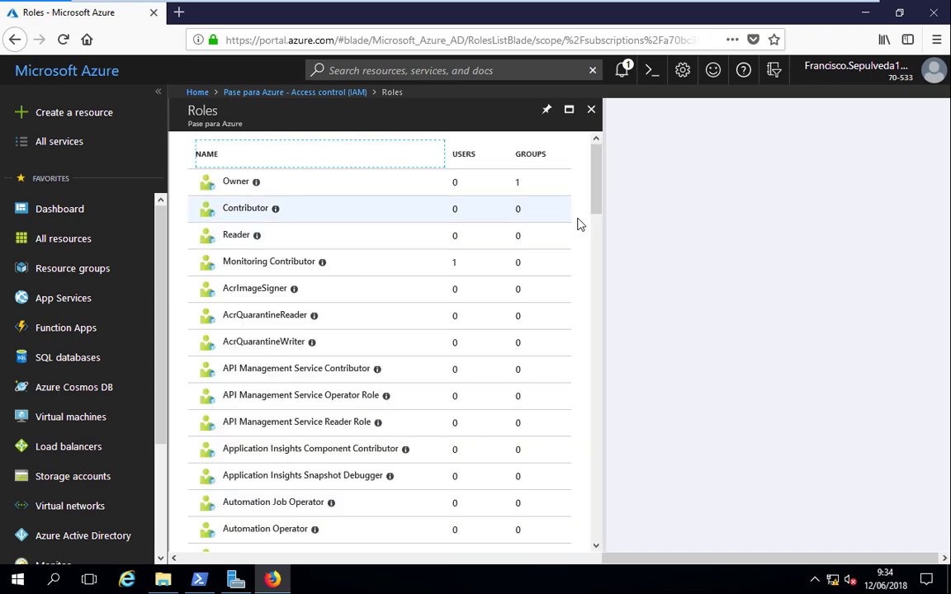
{"action": "left_click_drag", "start_coordinate": [598, 201], "coordinate": [611, 319]}
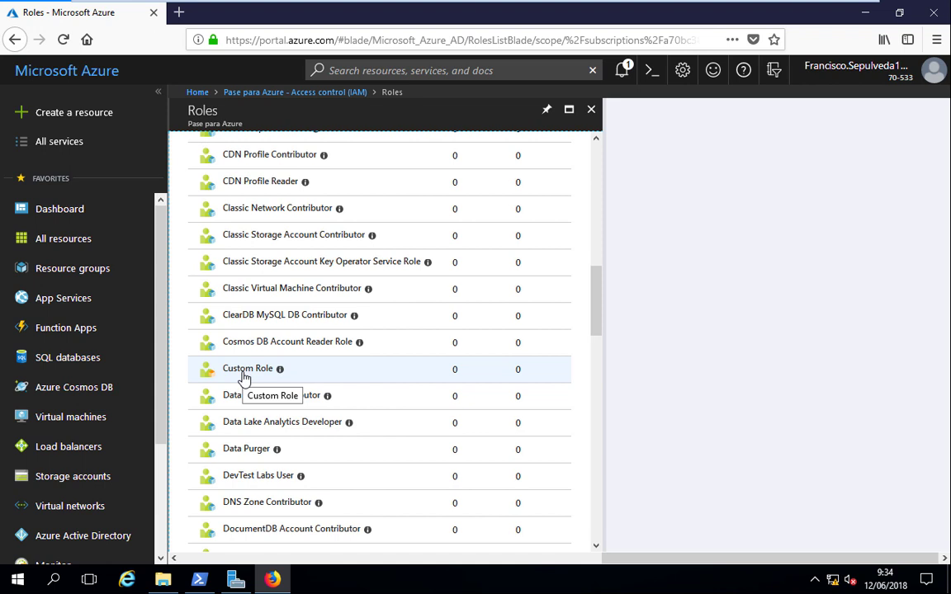
- Display Custom Role's permissions: partial Compute, Network, Resources, Storage; full Support
{"action": "left_click", "coordinate": [229, 377]}
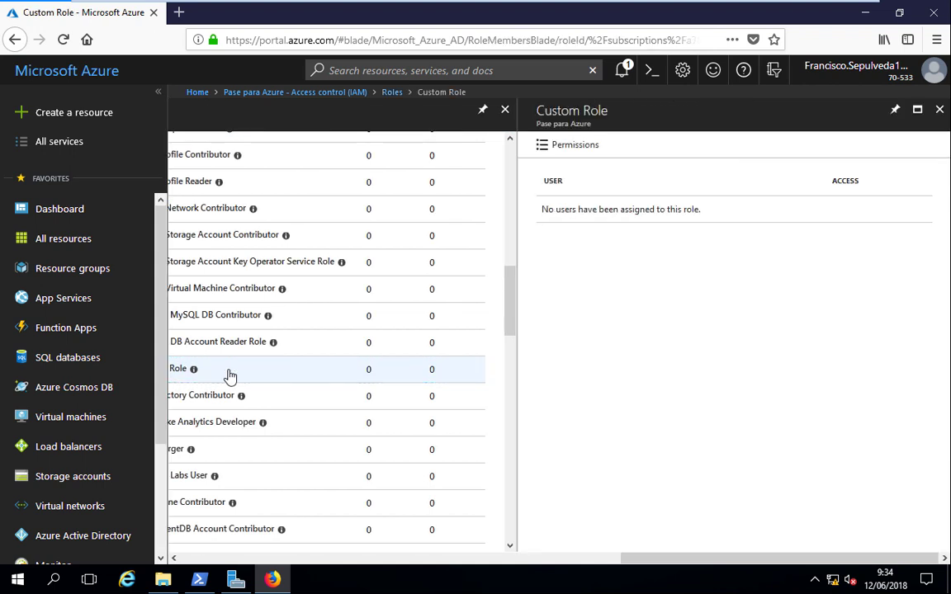
{"action": "scroll", "coordinate": [205, 365], "scroll_direction": "left", "scroll_amount": 3}
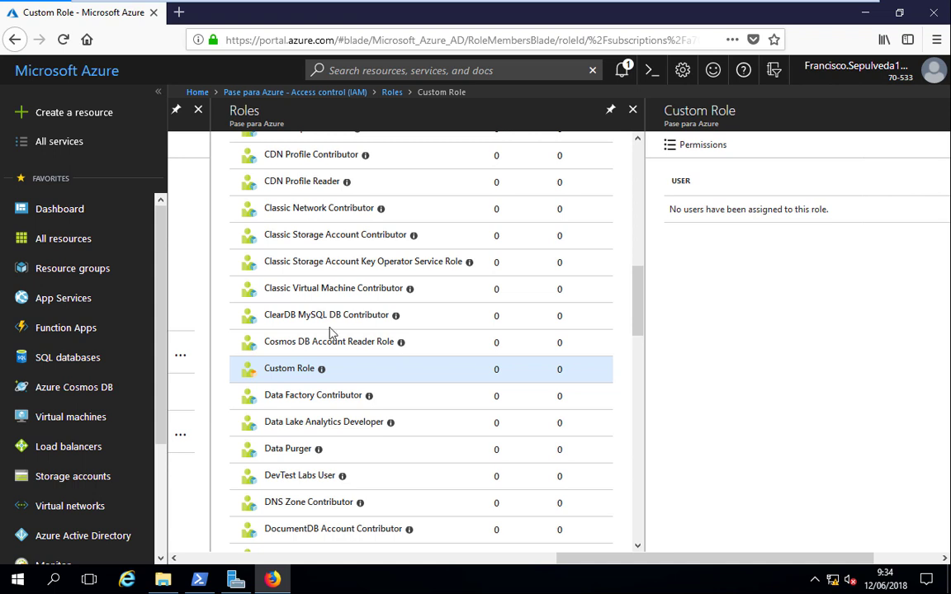
{"action": "left_click", "coordinate": [676, 149]}
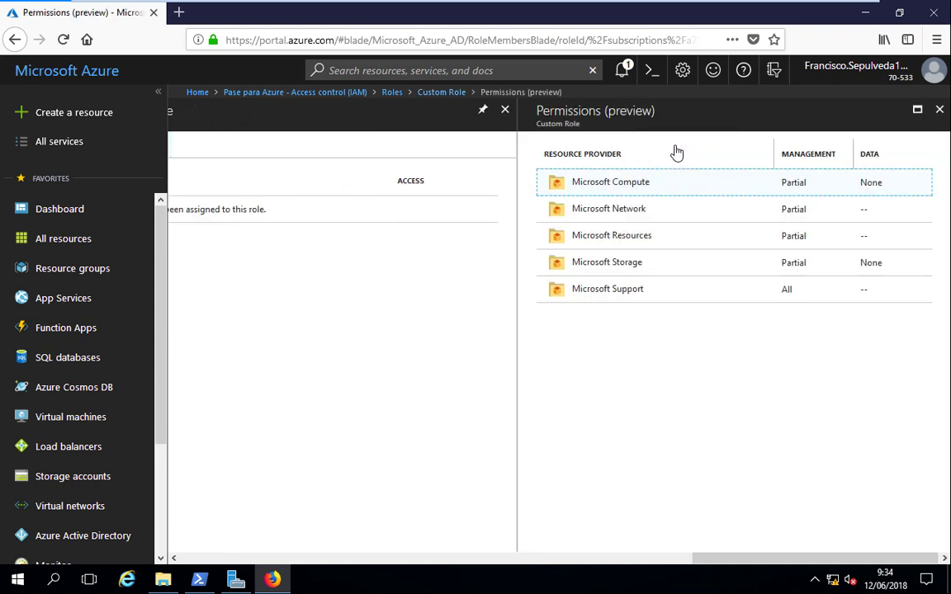